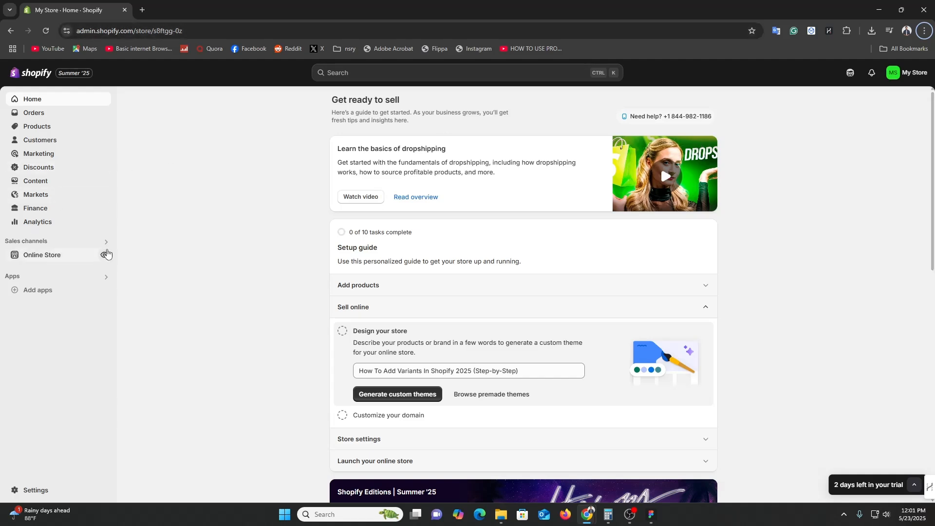
Step: Preview the online store's home page and return to the store admin
click(105, 254)
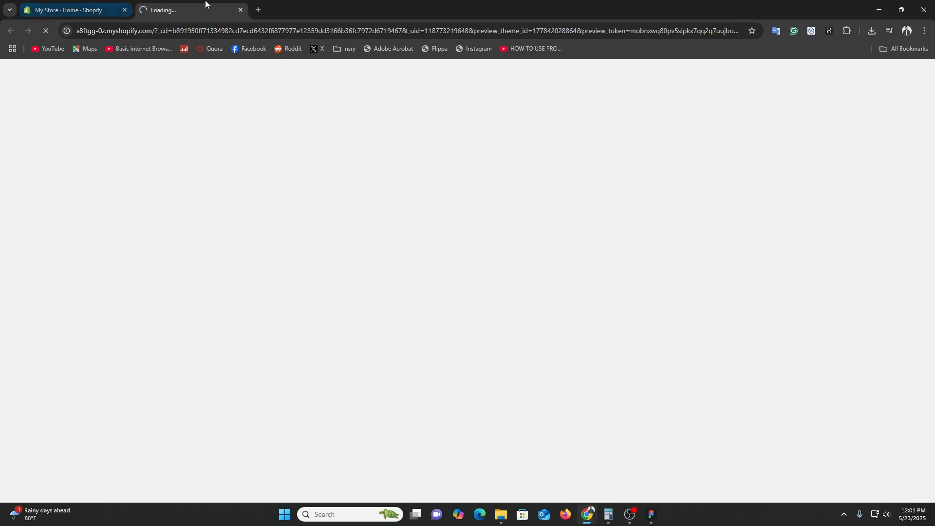
scroll(270, 252, down, 7)
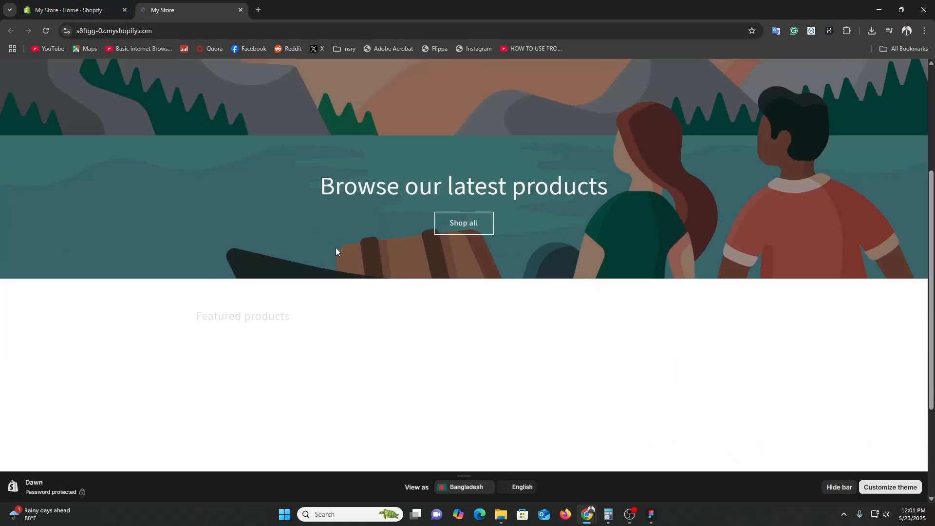
scroll(339, 285, up, 7)
key(ctrl+shift+Tab)
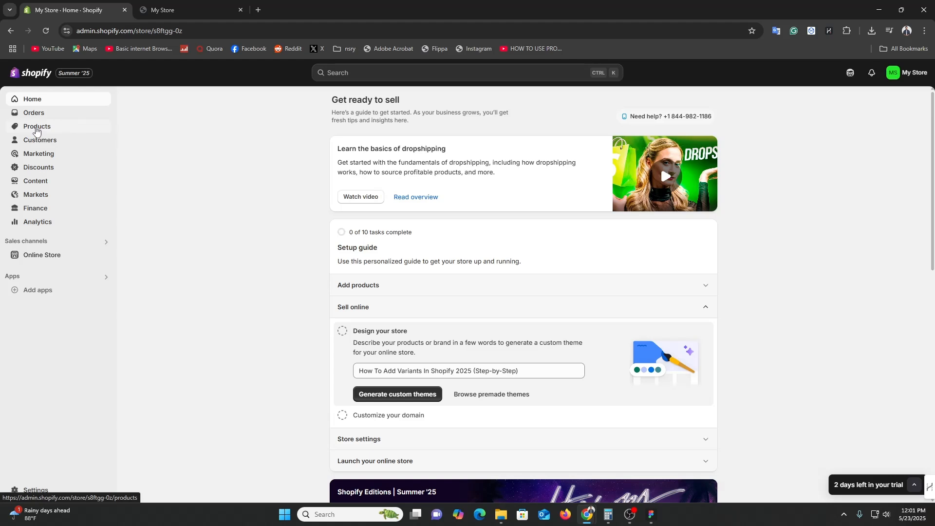
Step: Start a new product titled "Headphone for Kids" with the description "Demo"
click(36, 128)
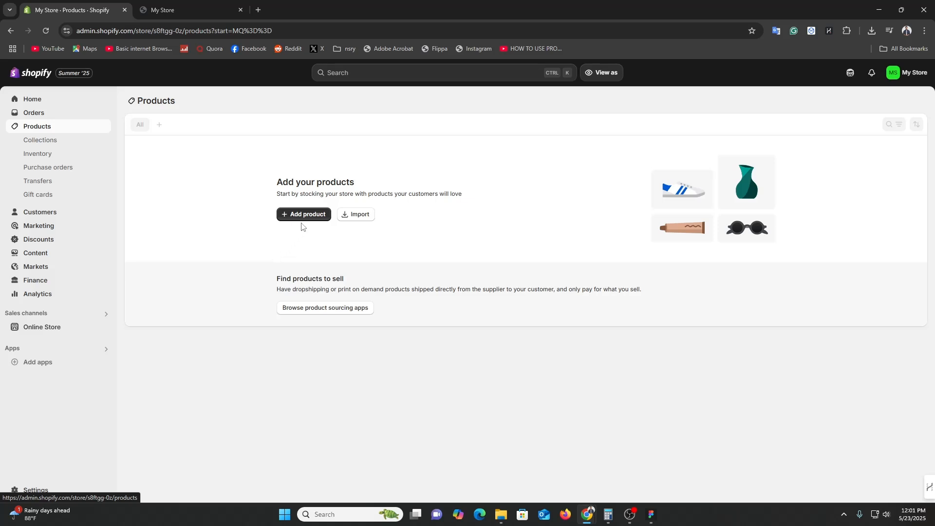
click(302, 217)
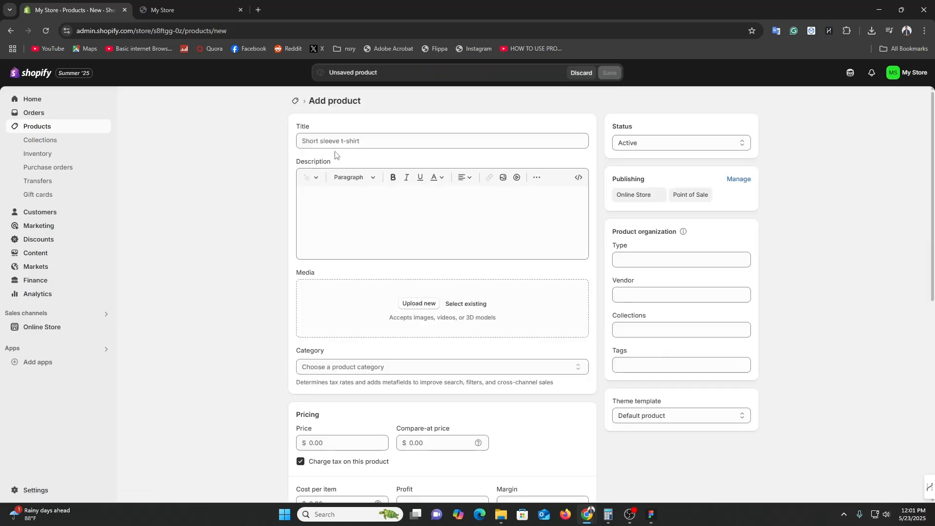
click(340, 139)
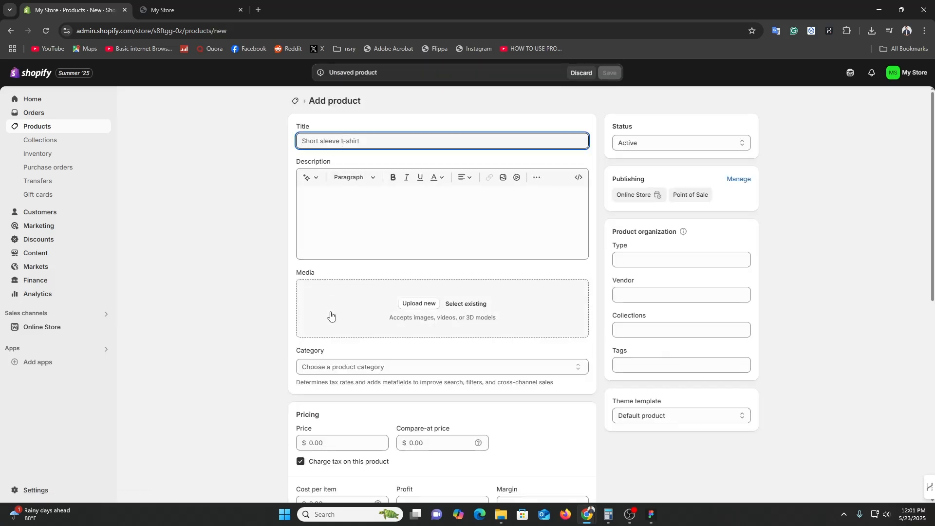
scroll(336, 322, down, 2)
scroll(395, 348, up, 2)
text(Headphone for)
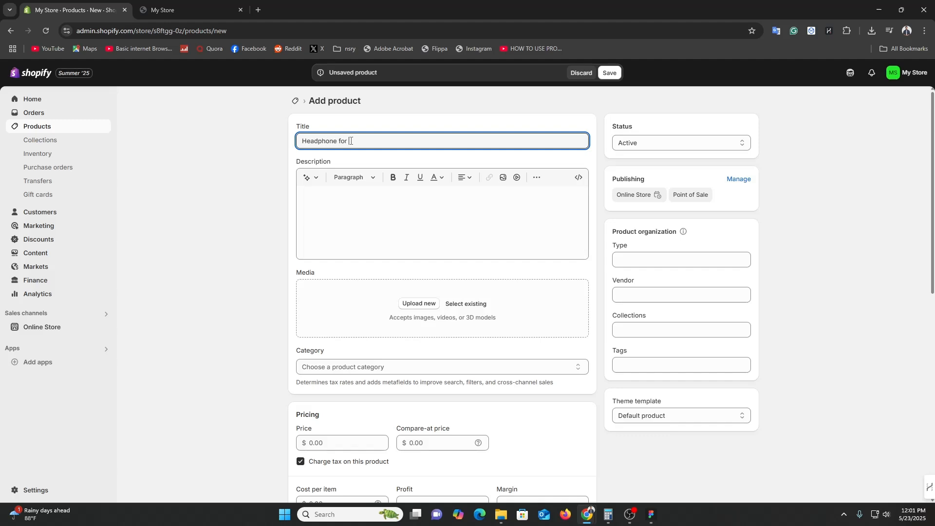
text( Kids)
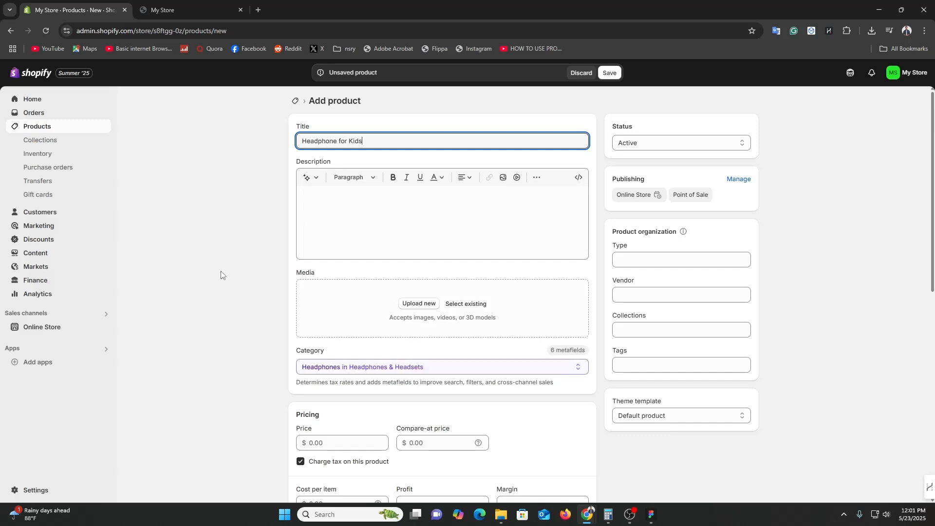
click(463, 192)
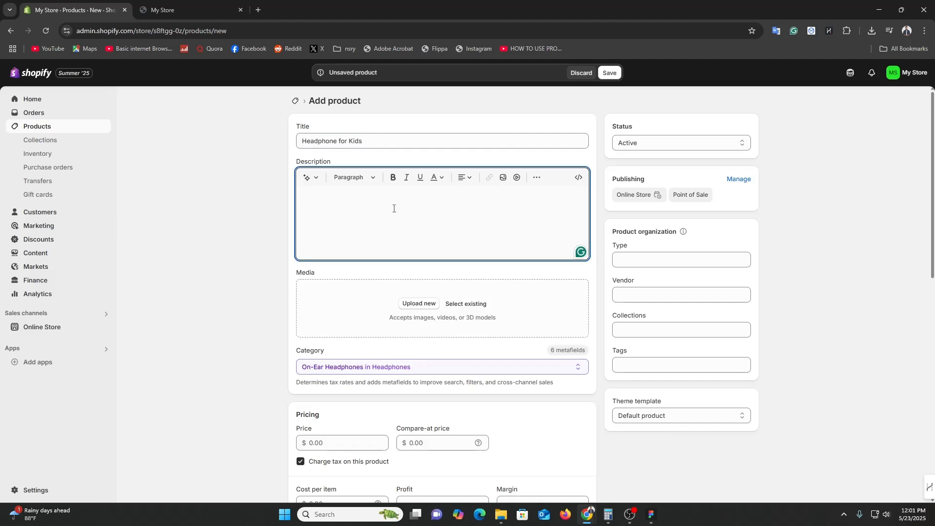
text(Demo)
Step: Upload the earbuds image 61+991XAdoL._AC_SY300_SX300_ from the Downloads folder as the product's media
click(418, 303)
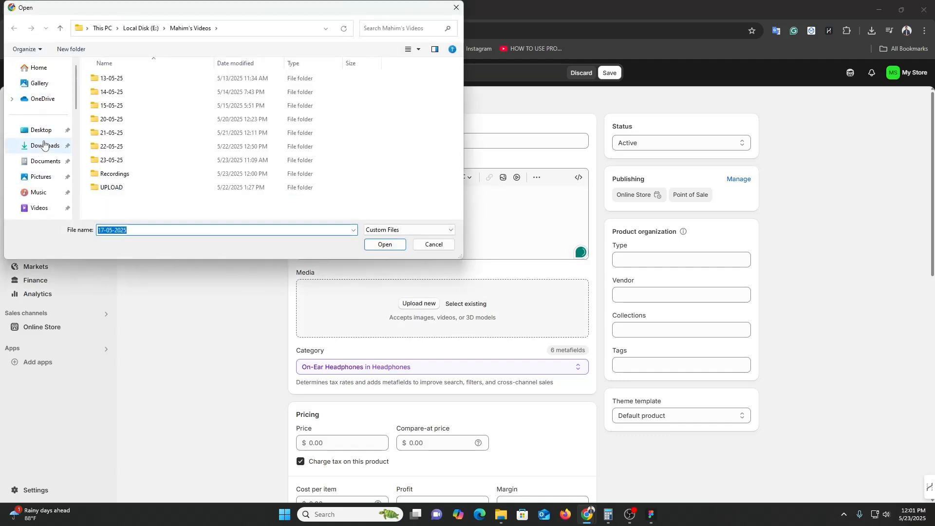
click(41, 146)
scroll(294, 142, down, 2)
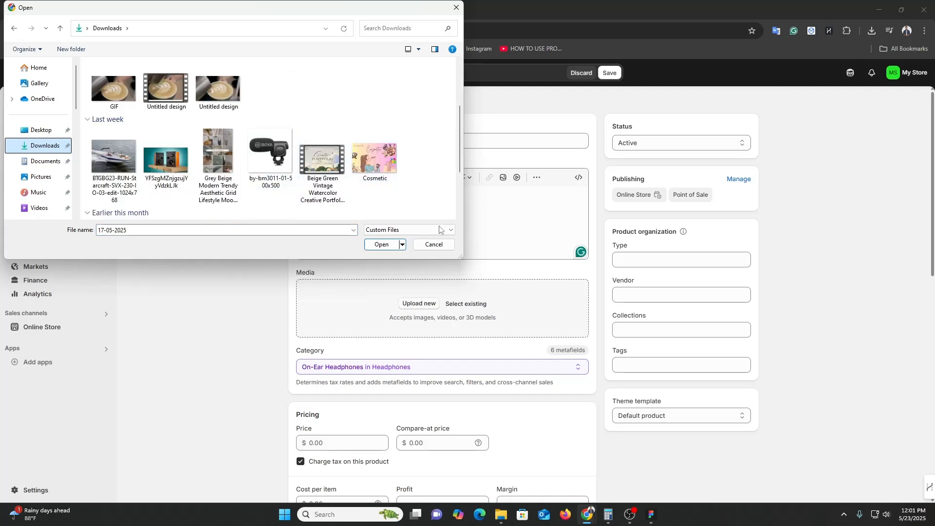
scroll(298, 191, down, 5)
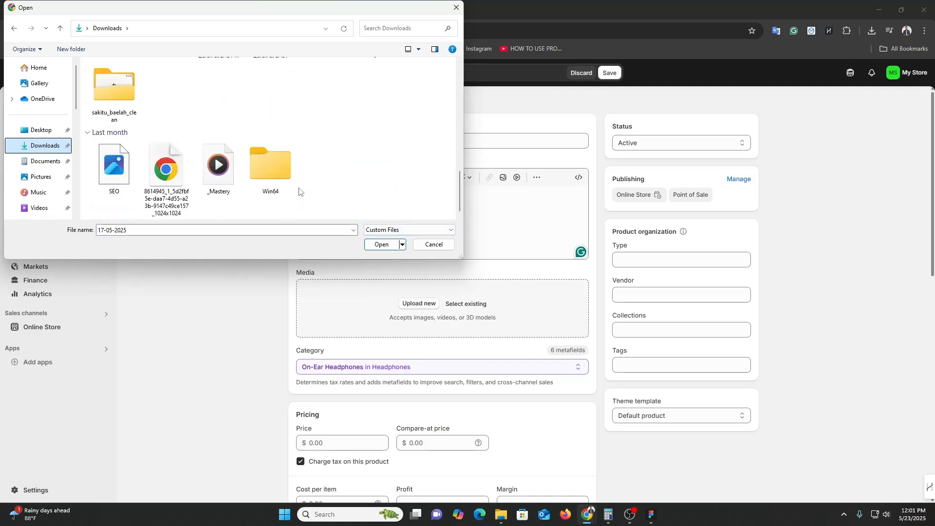
scroll(313, 190, up, 2)
double_click(121, 106)
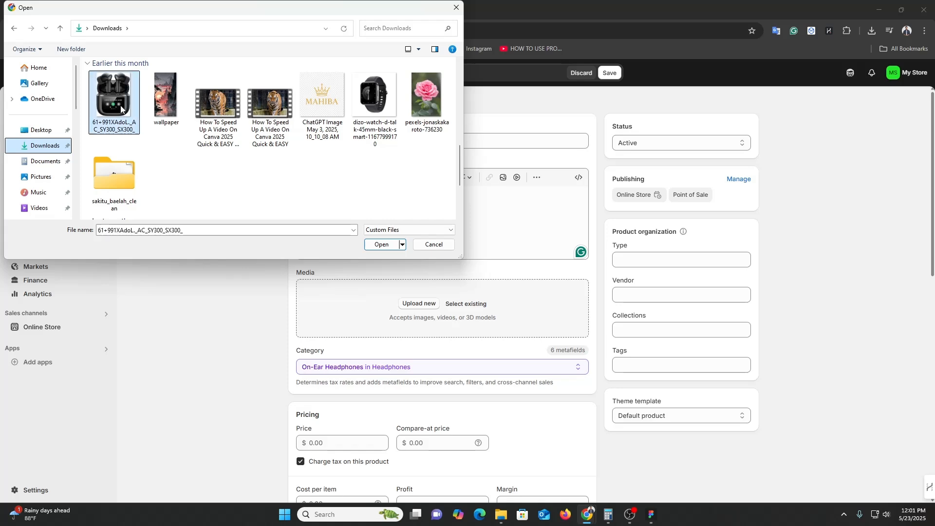
Step: Set the product's price to $25
scroll(465, 345, down, 3)
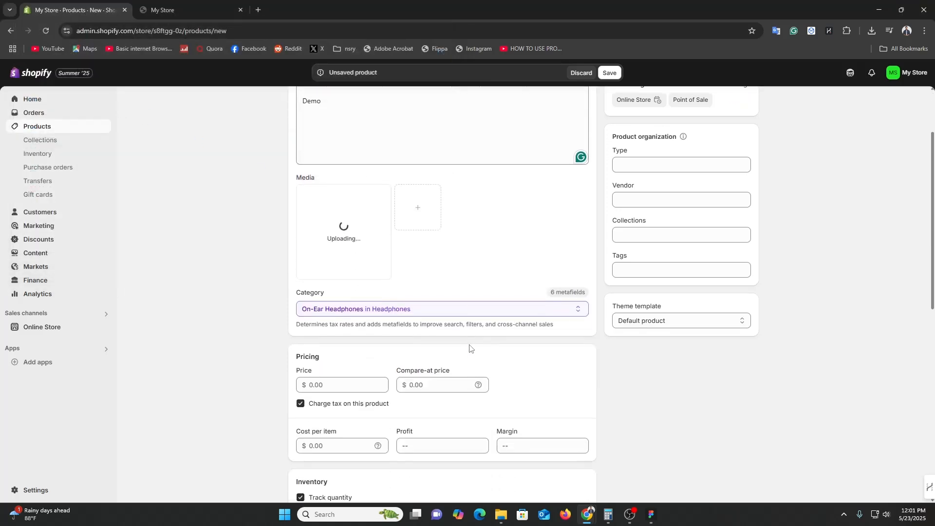
click(319, 336)
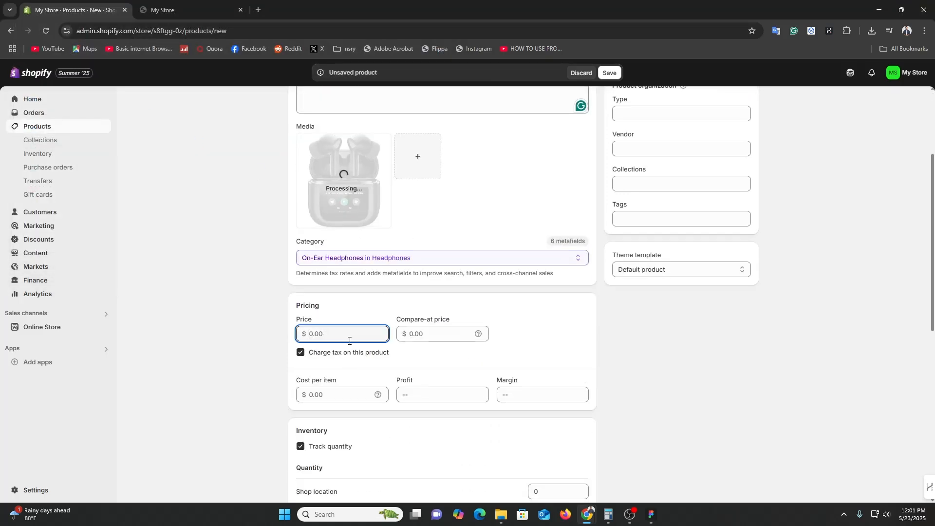
text(25)
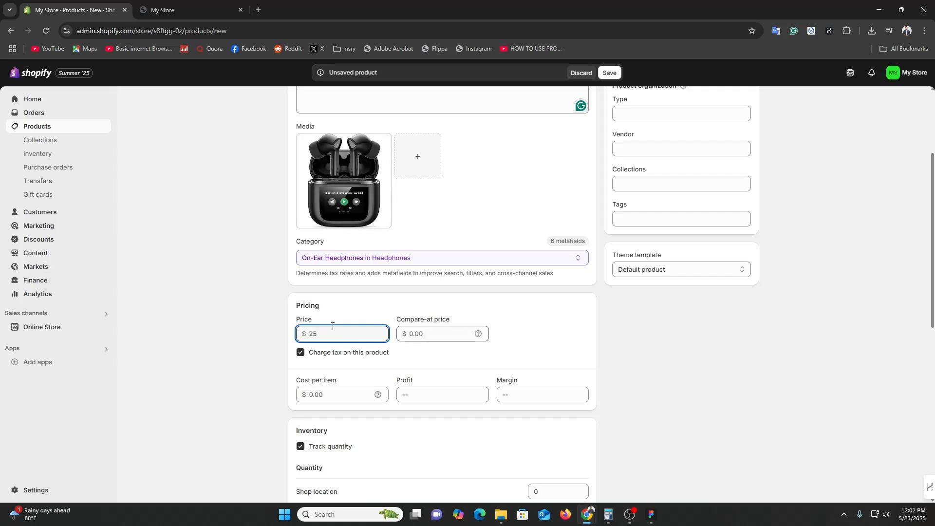
click(217, 329)
Step: Add Color as a variant option for the product
scroll(244, 351, down, 4)
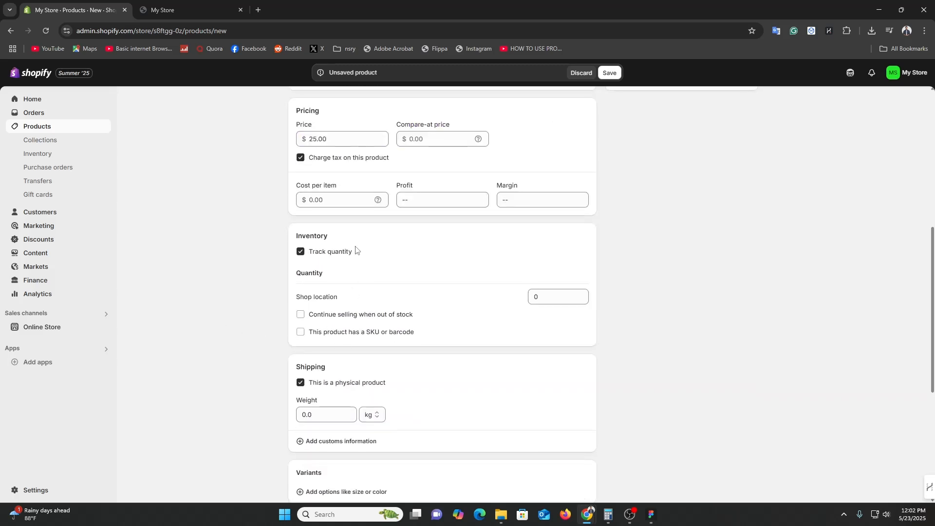
scroll(411, 317, down, 2)
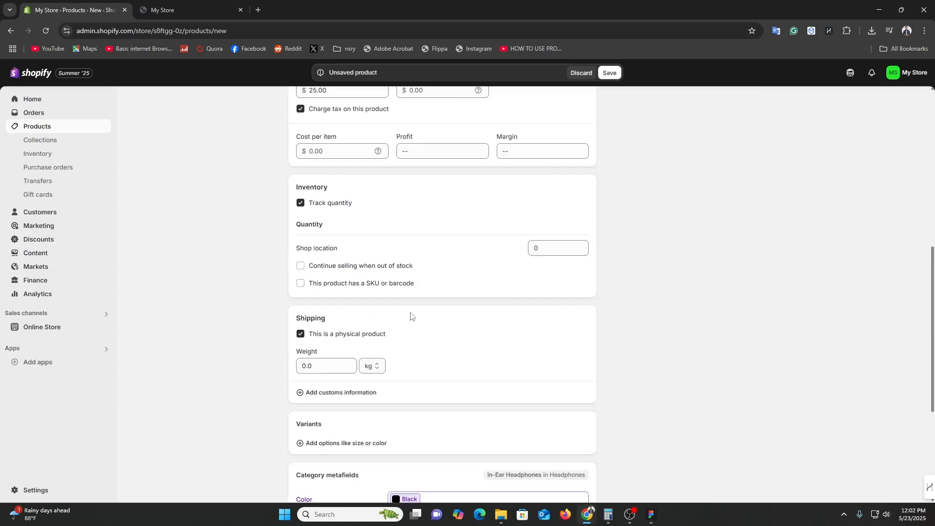
scroll(155, 383, down, 1)
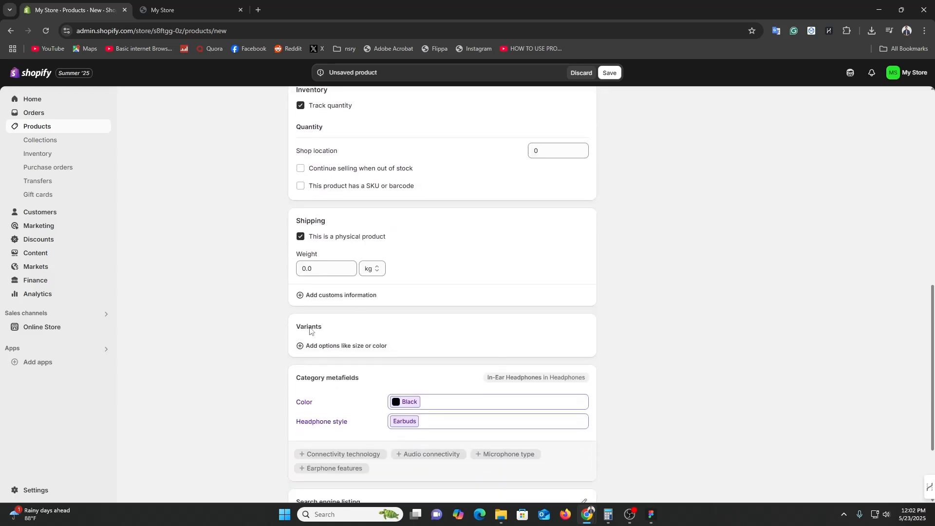
click(320, 351)
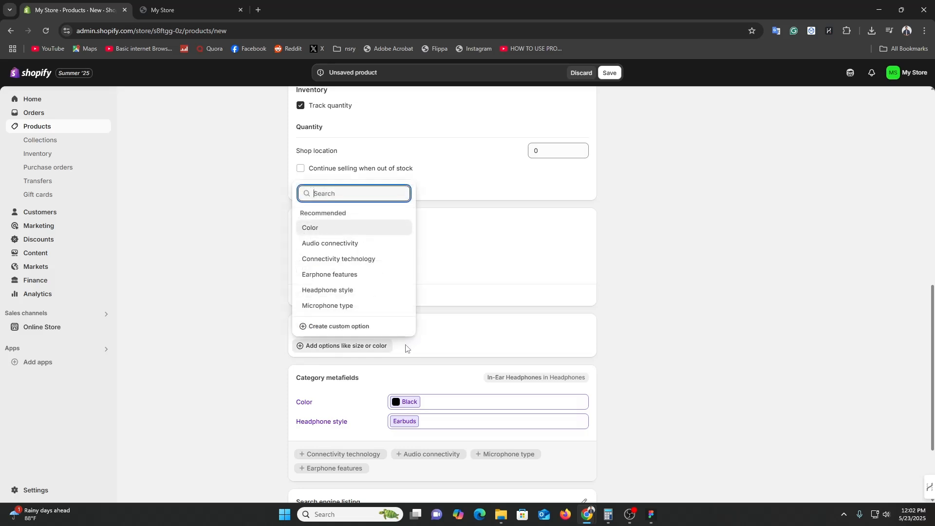
click(323, 228)
Step: Try to add another color value beside Black in the Color variant option
scroll(549, 307, down, 2)
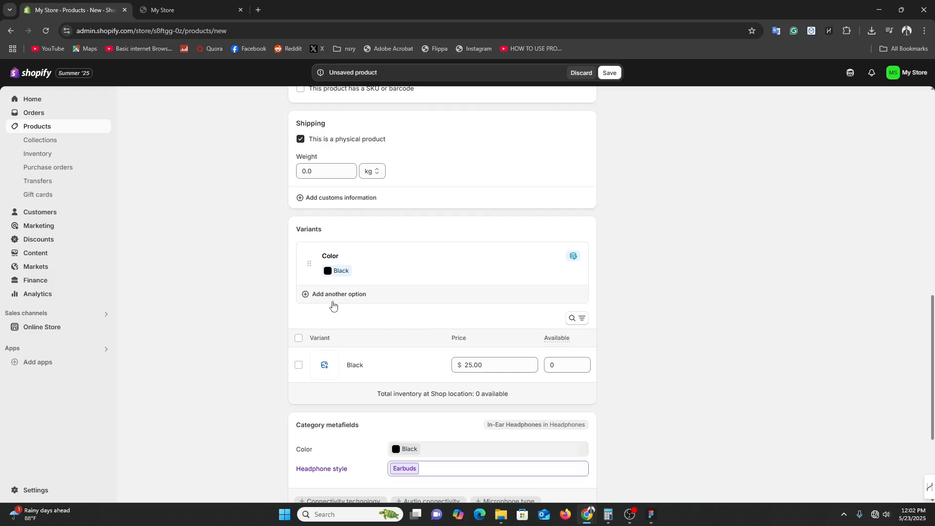
click(331, 298)
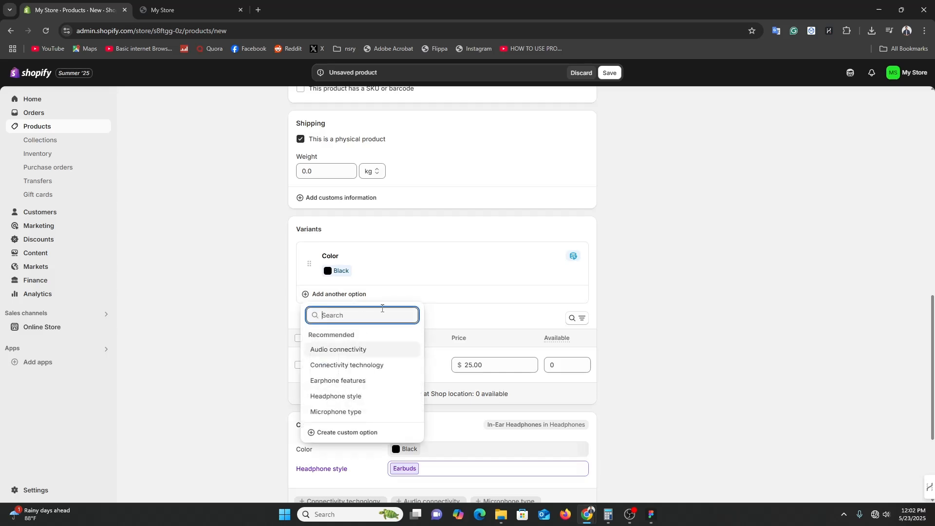
click(216, 267)
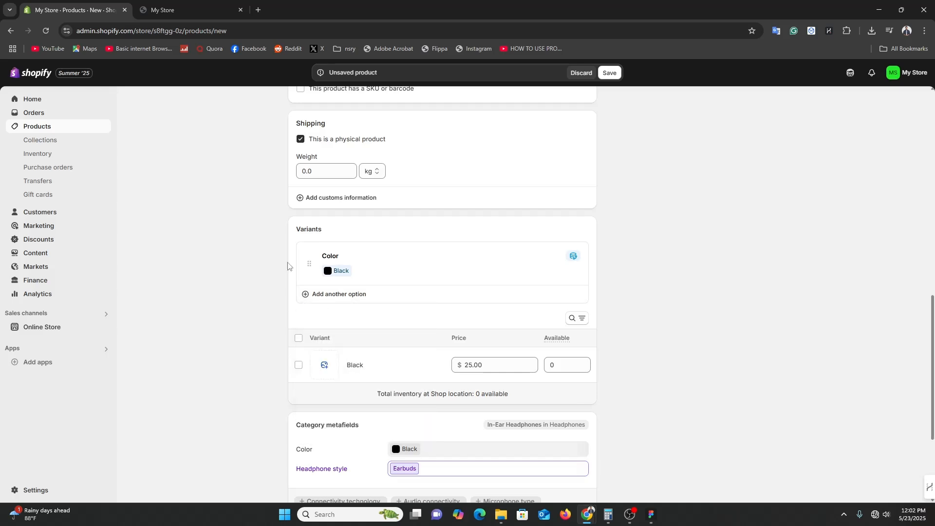
click(573, 258)
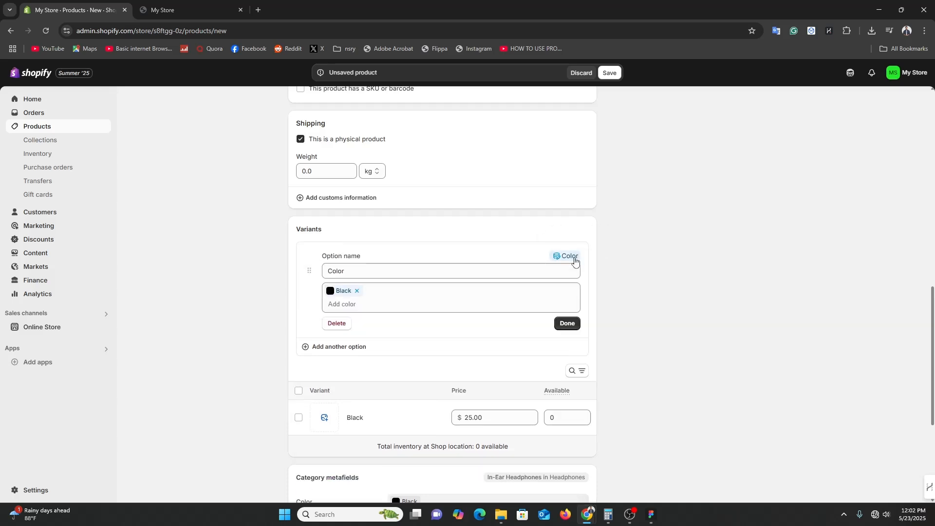
click(443, 300)
click(444, 299)
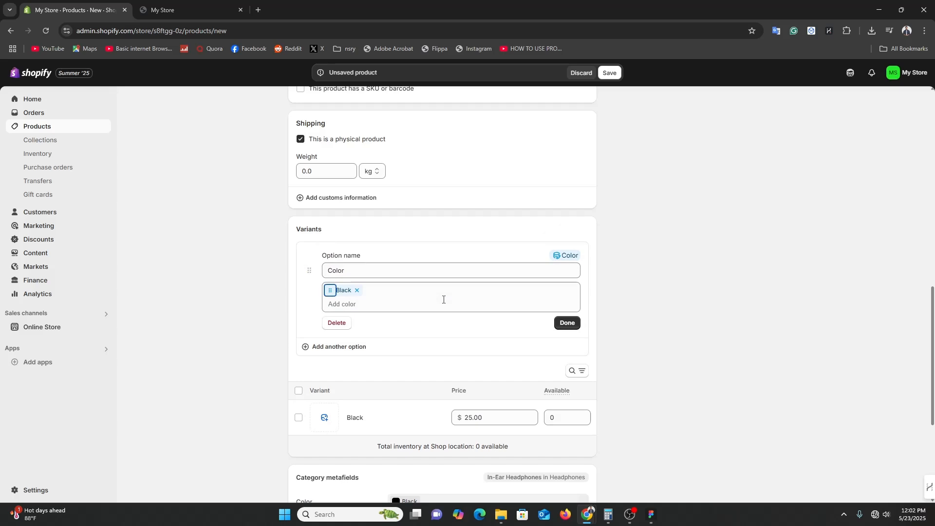
click(444, 299)
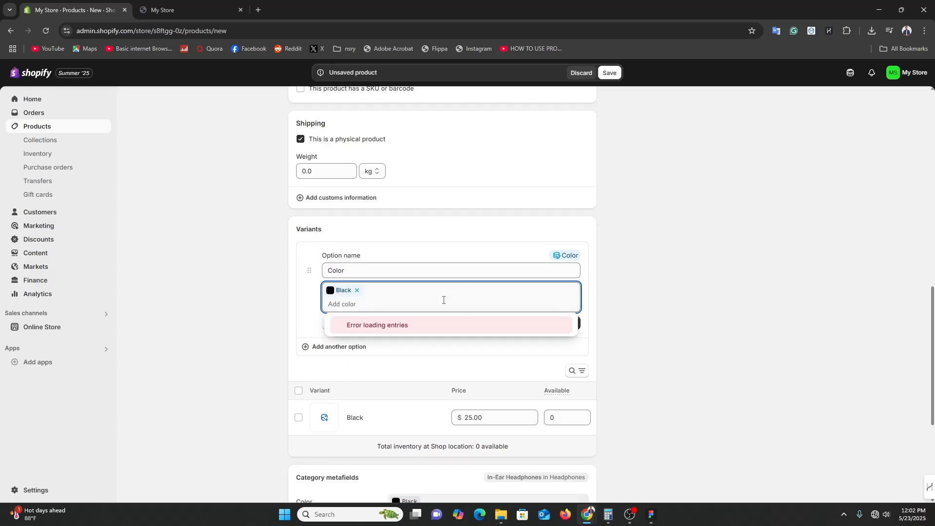
click(443, 300)
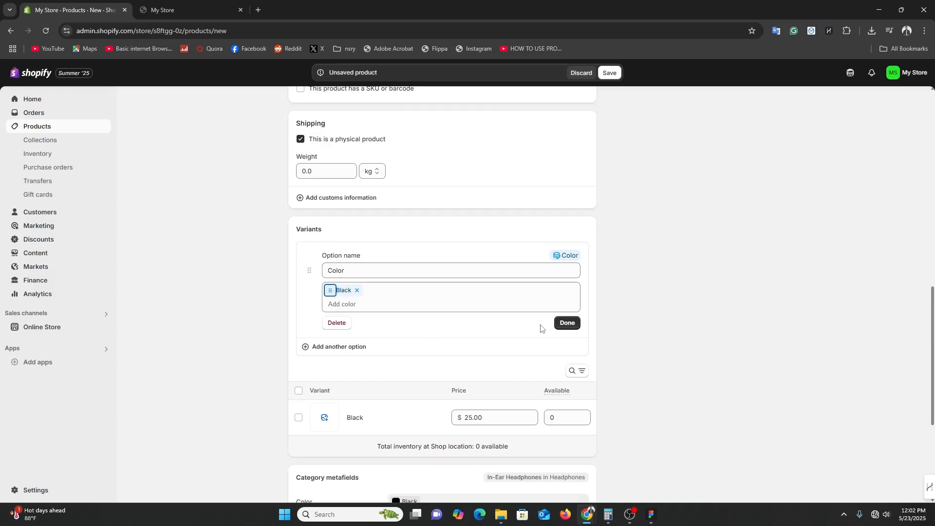
click(567, 323)
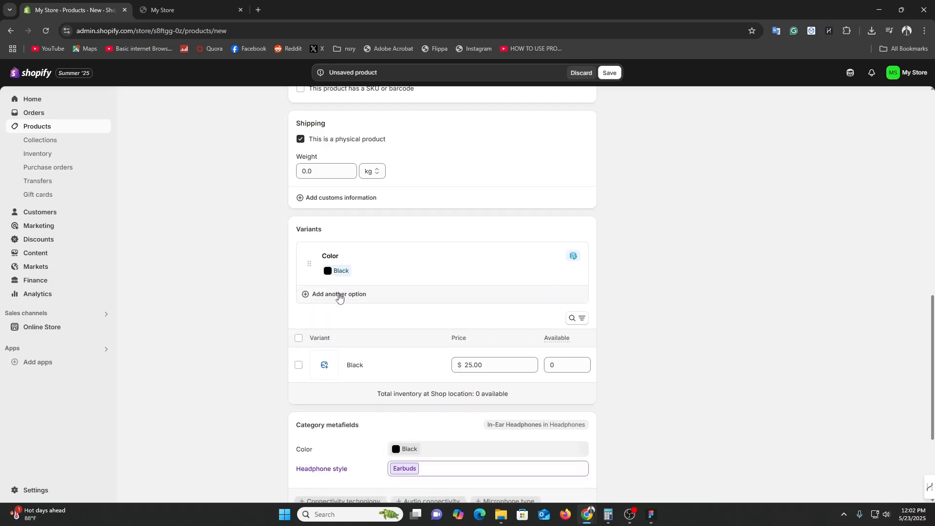
Step: Inspect the Color category metafield and the Black variant's details
scroll(339, 297, down, 3)
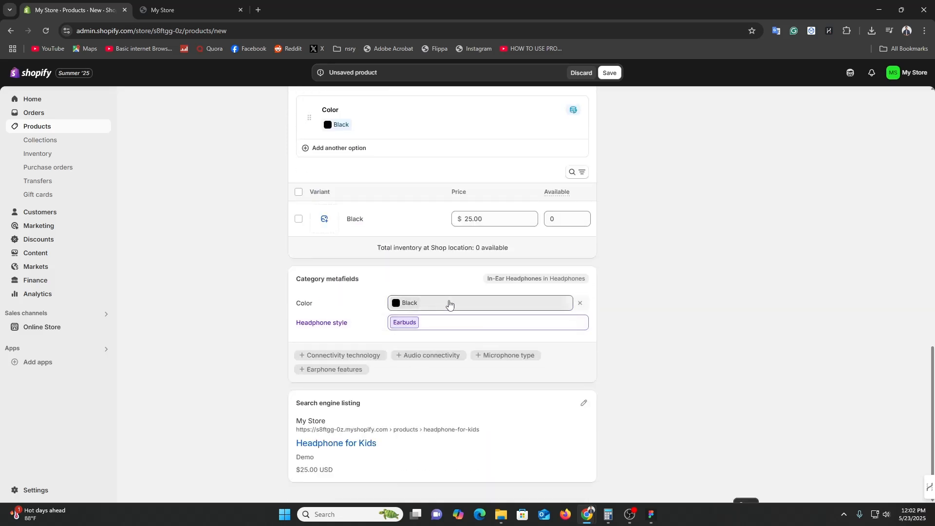
click(450, 304)
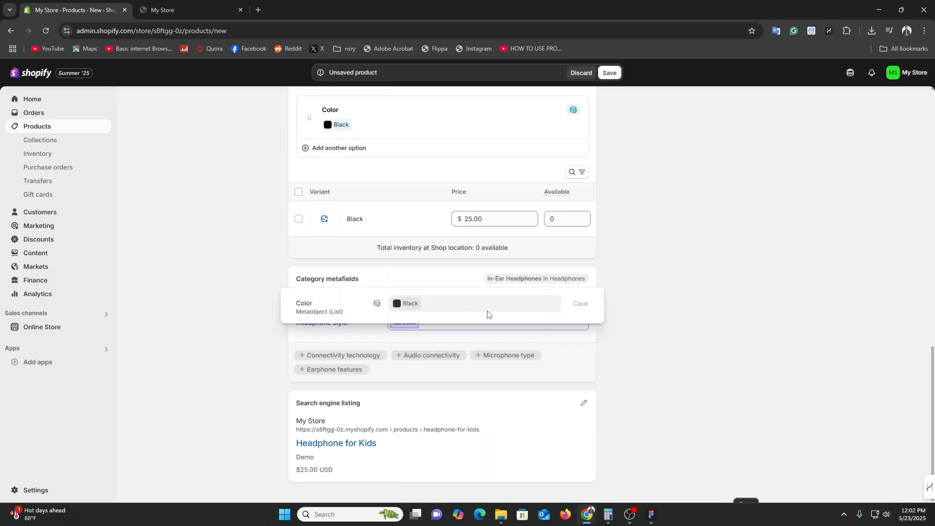
click(677, 349)
scroll(580, 400, up, 2)
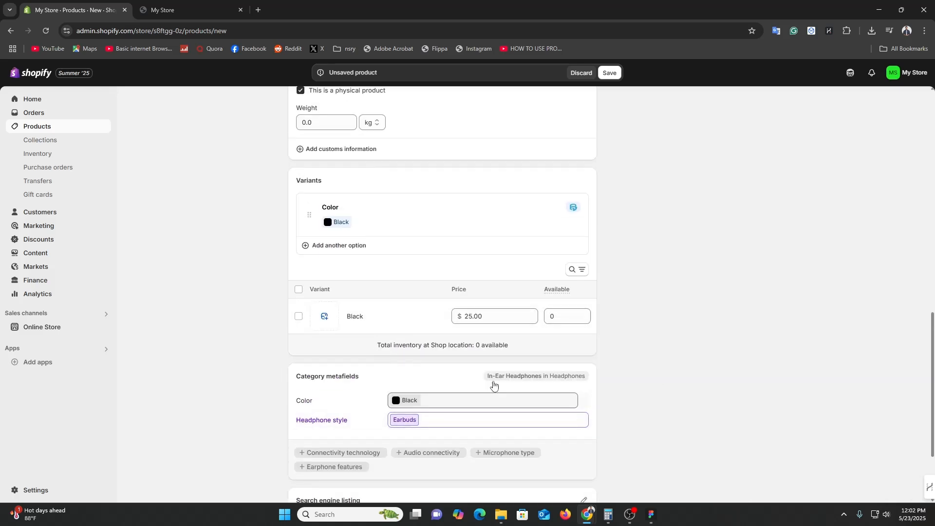
click(301, 322)
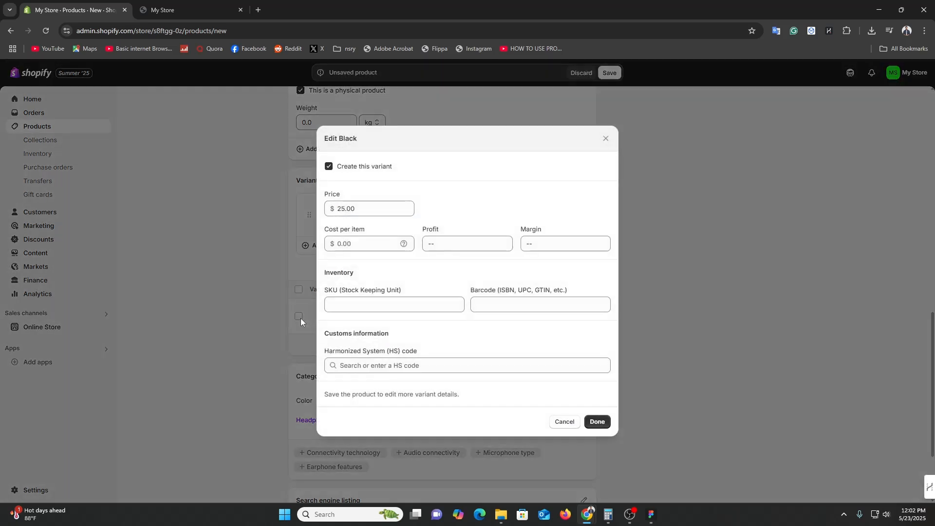
click(597, 422)
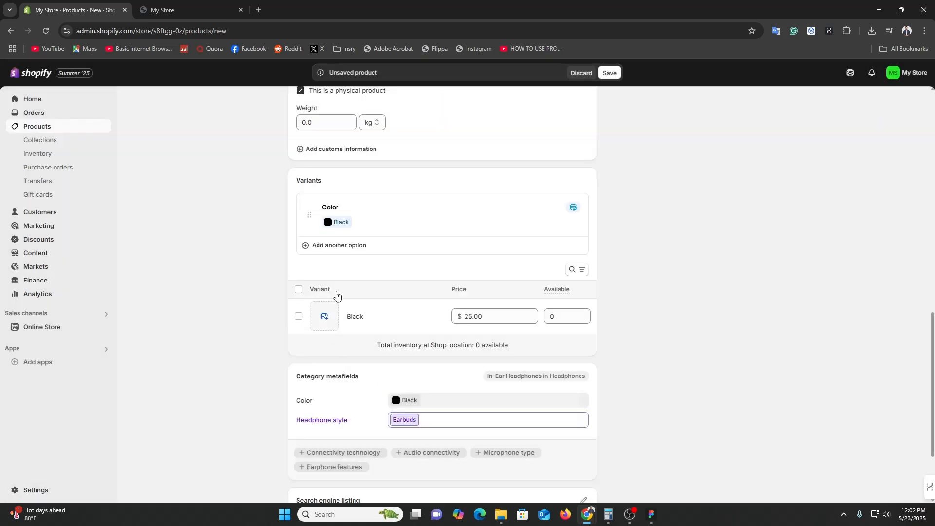
Step: Add Beige, Blue, Bronze, Brown and Clear beside Black as values of the Color variant option
scroll(341, 298, up, 2)
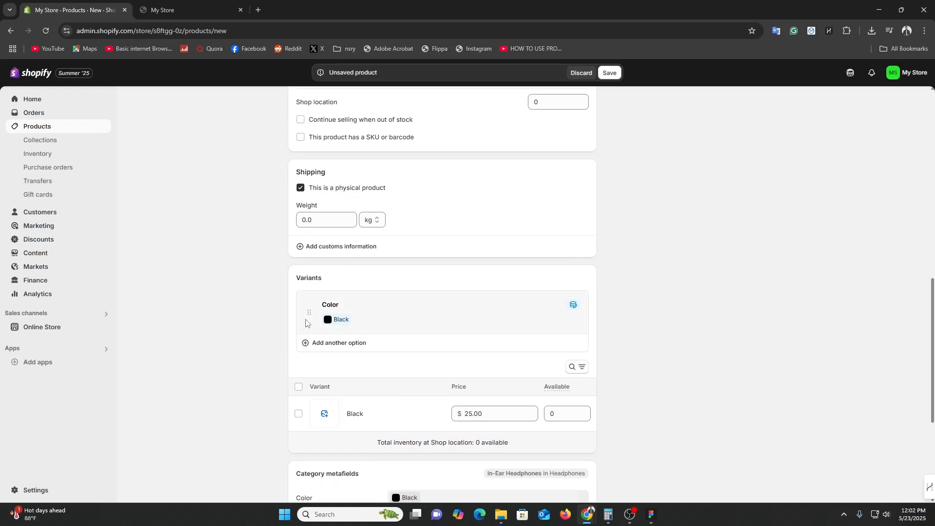
click(380, 320)
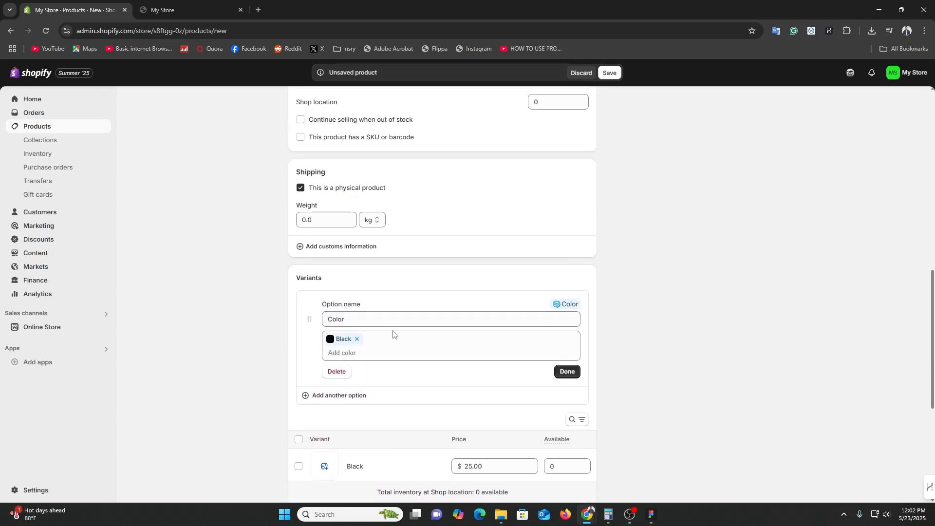
click(335, 355)
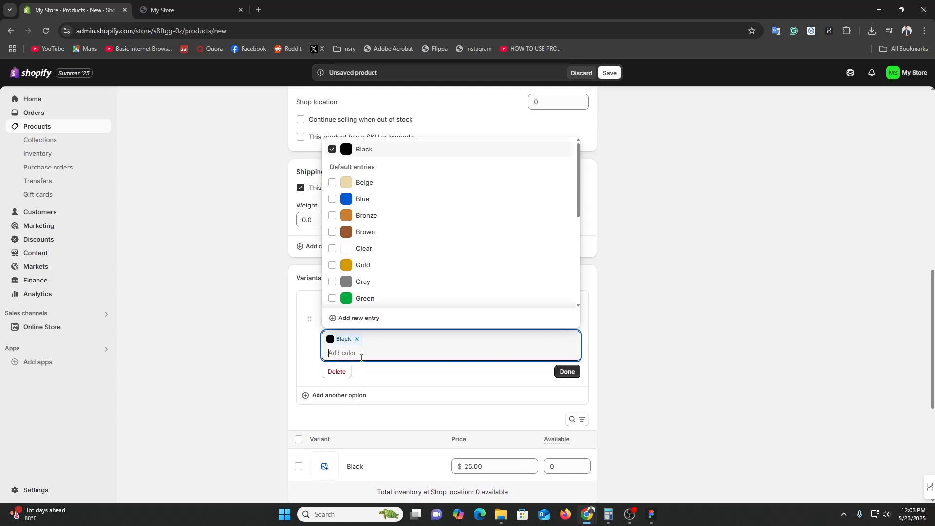
click(333, 182)
click(332, 198)
click(332, 215)
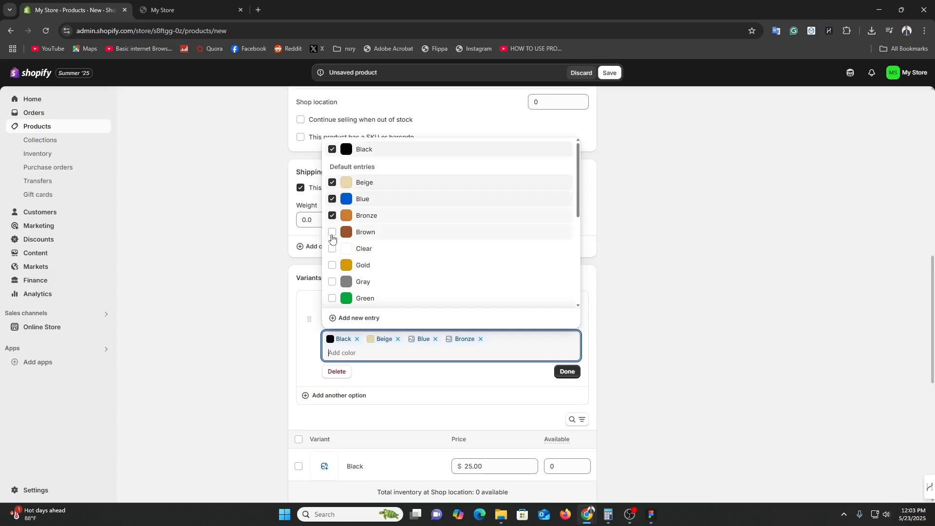
click(333, 233)
click(332, 249)
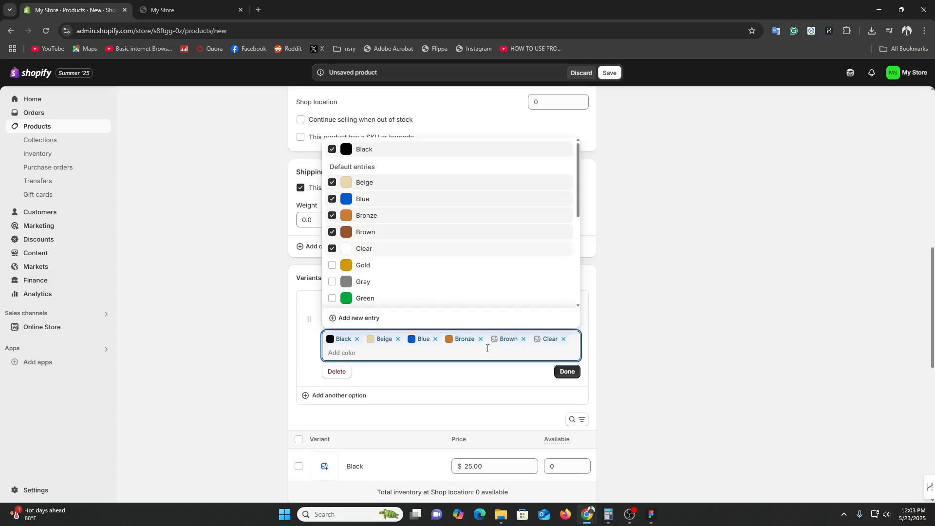
click(570, 372)
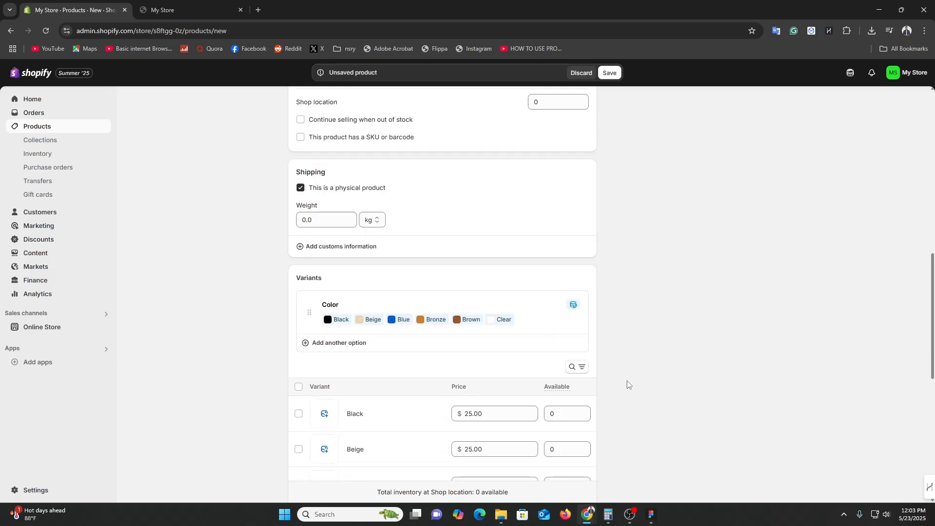
Step: Review the color variants and category metafields, and save the new product
scroll(628, 384, down, 4)
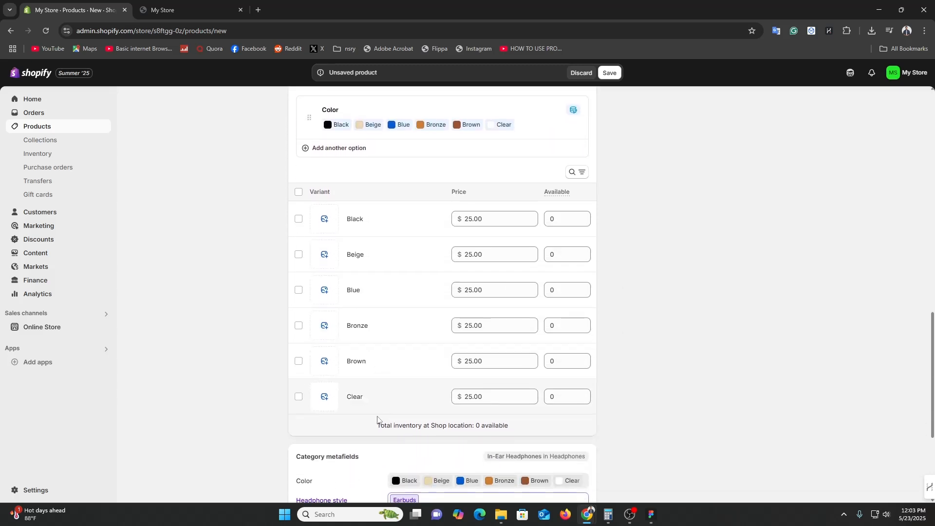
scroll(622, 406, down, 2)
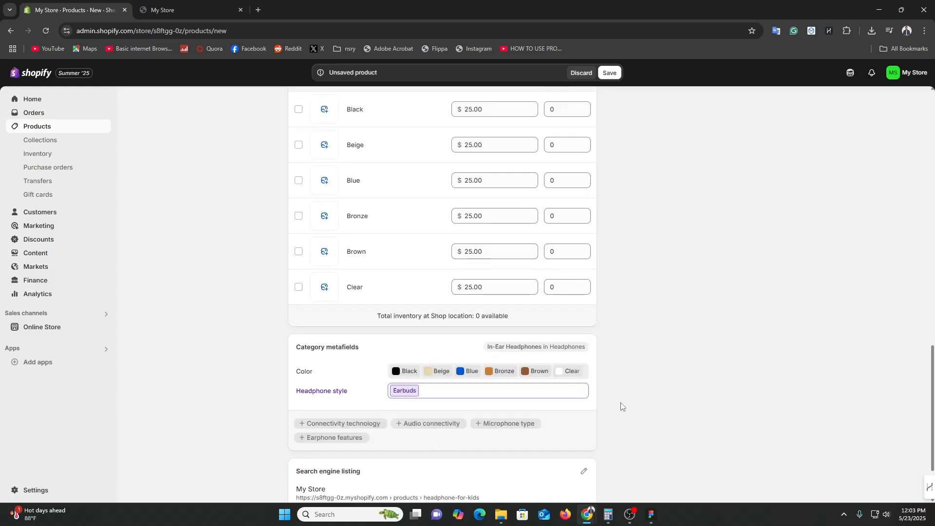
scroll(623, 406, down, 2)
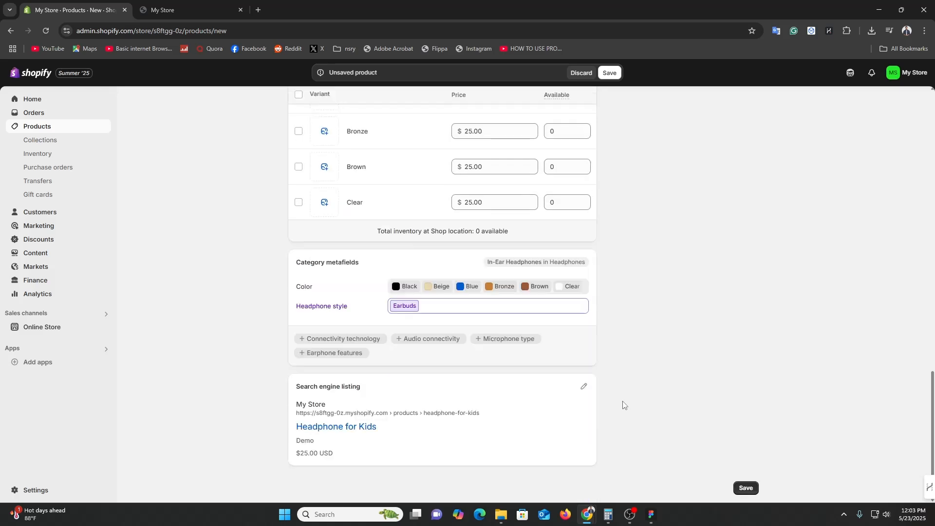
click(747, 488)
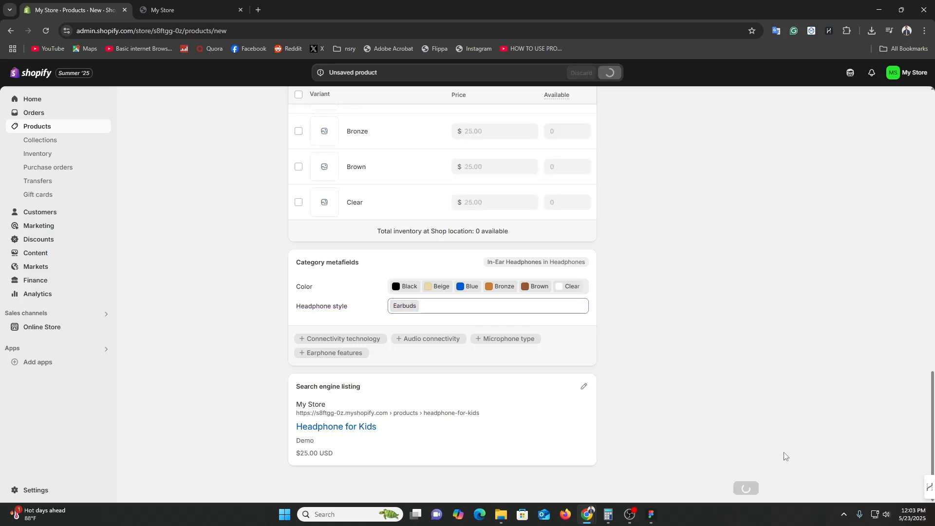
Step: Preview the saved product on the storefront and check its Beige, Blue, Clear and Bronze color choices
scroll(785, 457, up, 12)
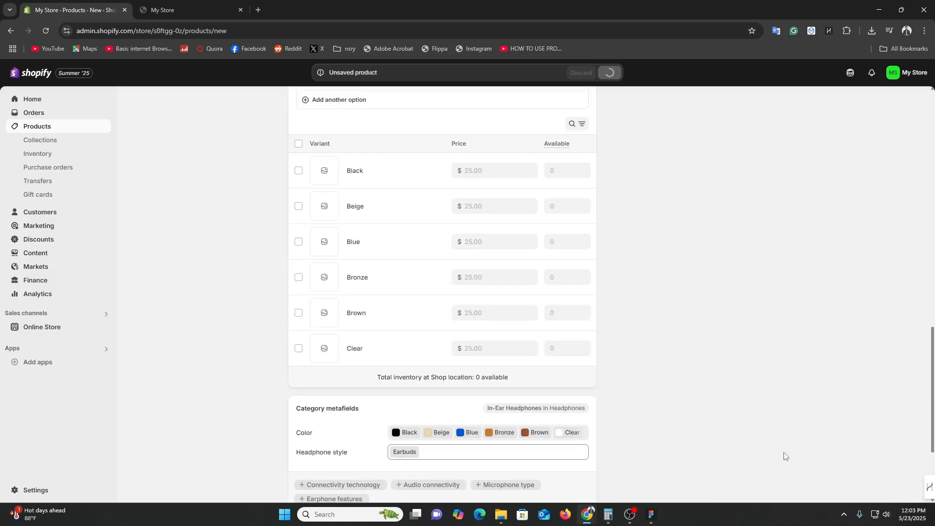
scroll(785, 457, up, 7)
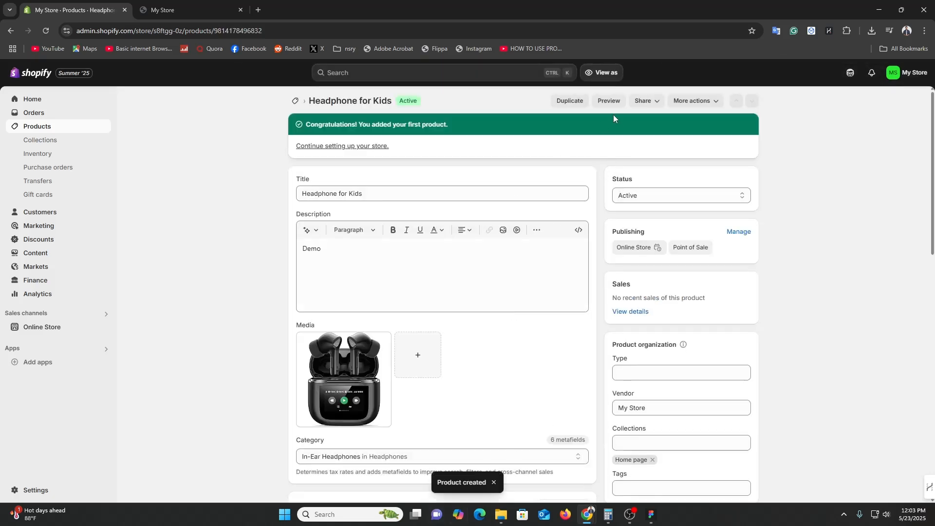
click(605, 101)
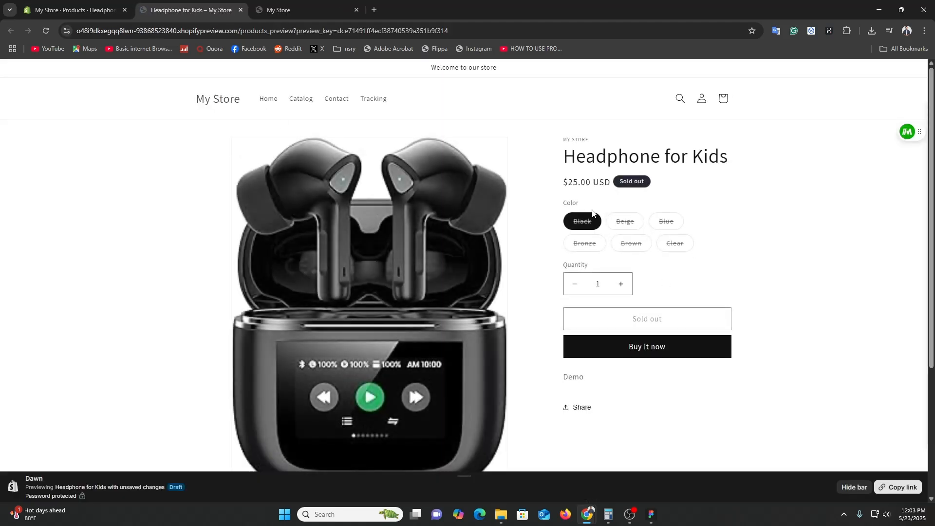
click(624, 222)
click(667, 223)
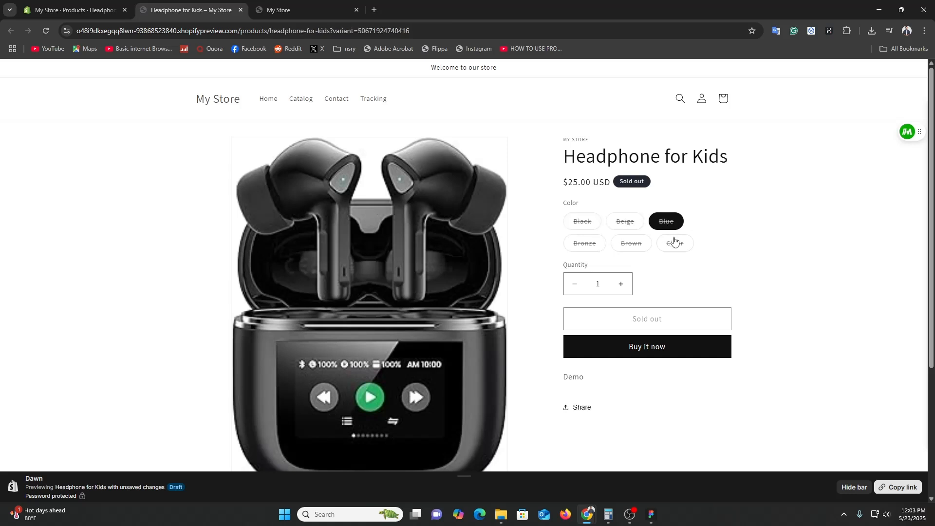
click(680, 246)
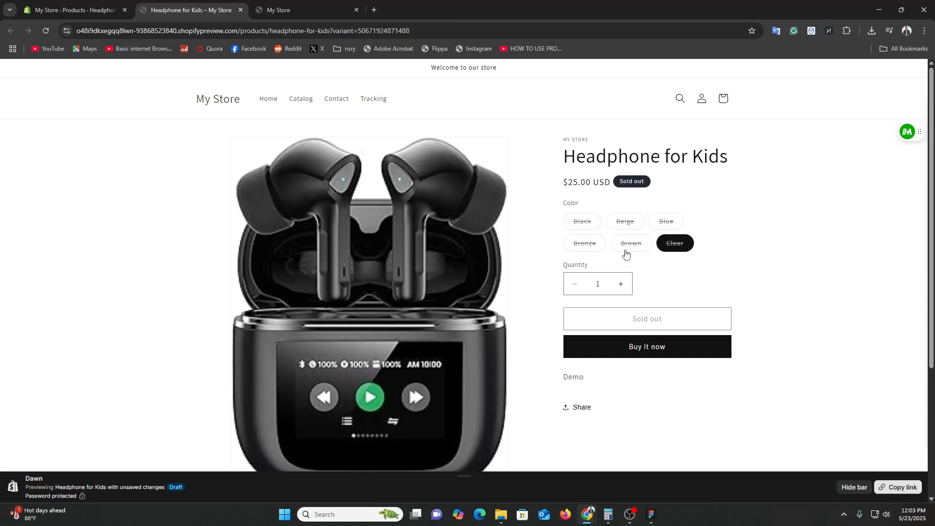
click(594, 249)
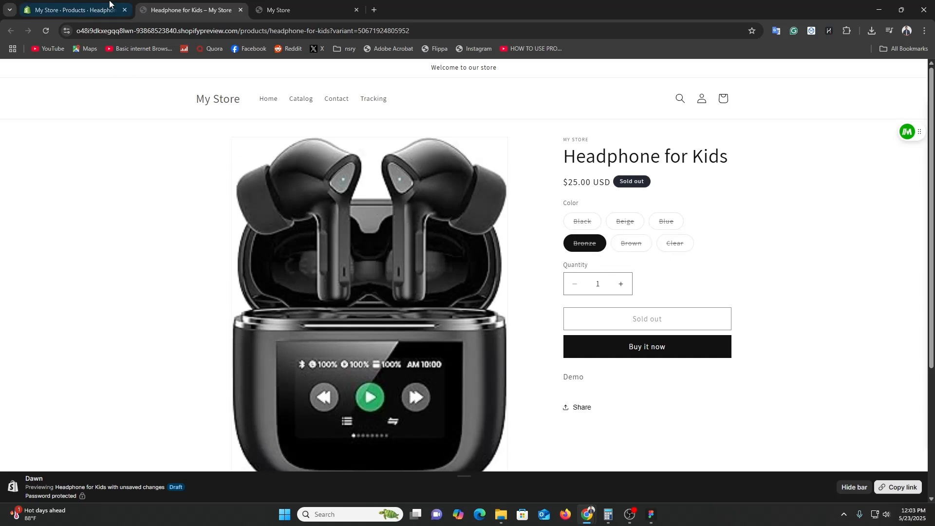
Step: Back in the product's admin page, set the available quantity to 10 for Black, 11 for Beige and 12 for Blue
click(73, 10)
scroll(407, 214, down, 4)
scroll(407, 214, down, 6)
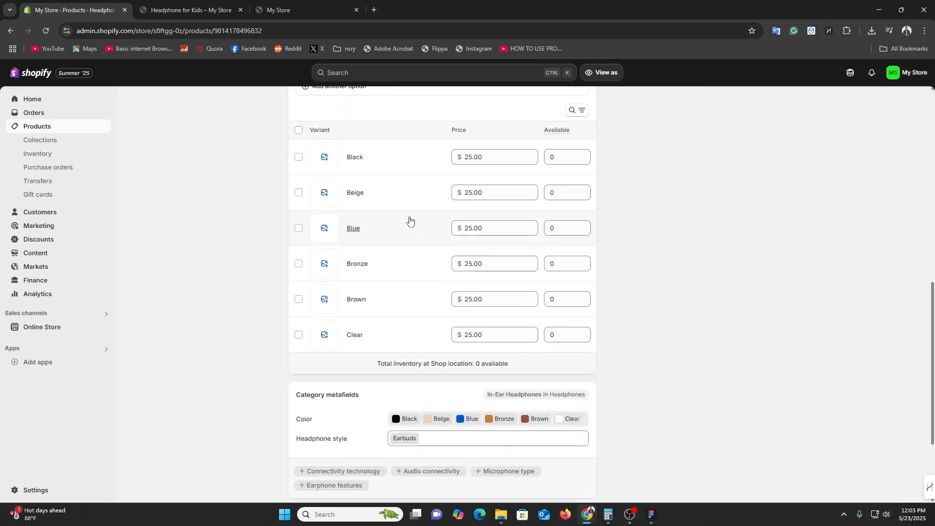
scroll(409, 219, up, 2)
click(530, 162)
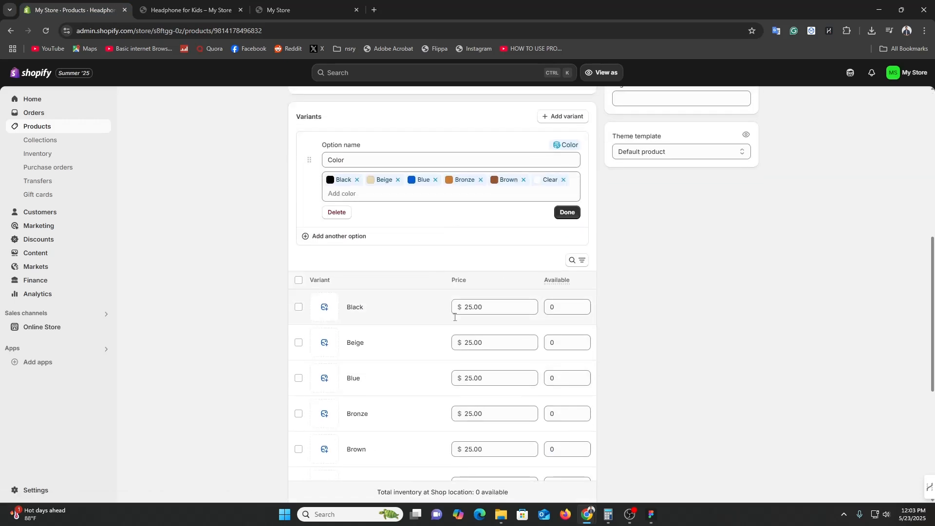
click(551, 309)
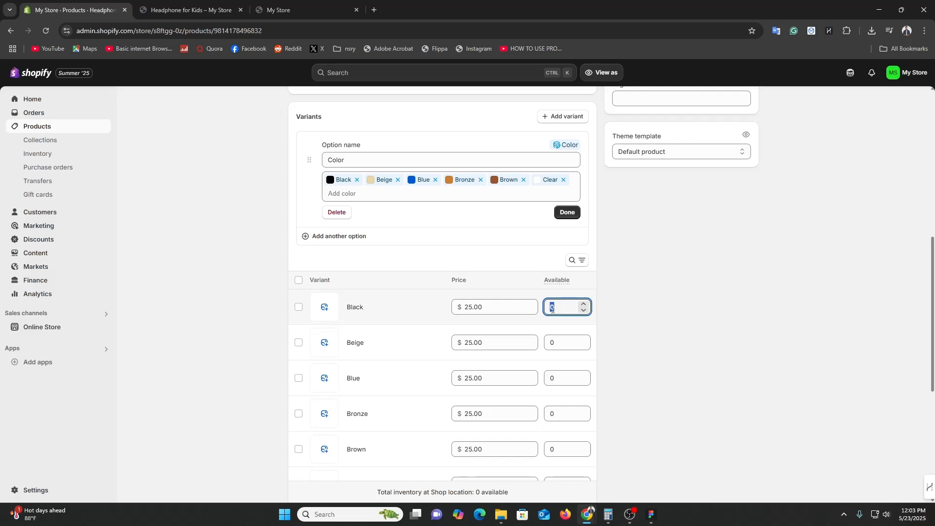
text(10)
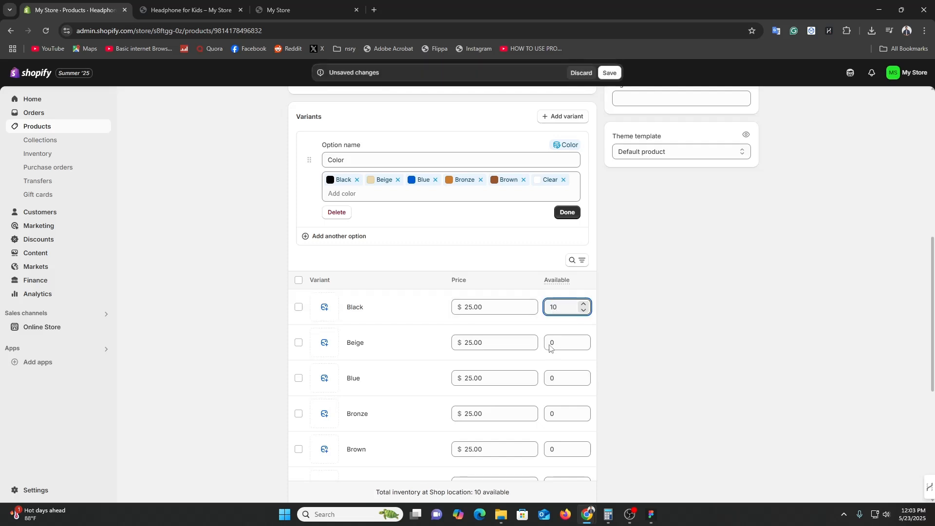
click(554, 343)
text(11)
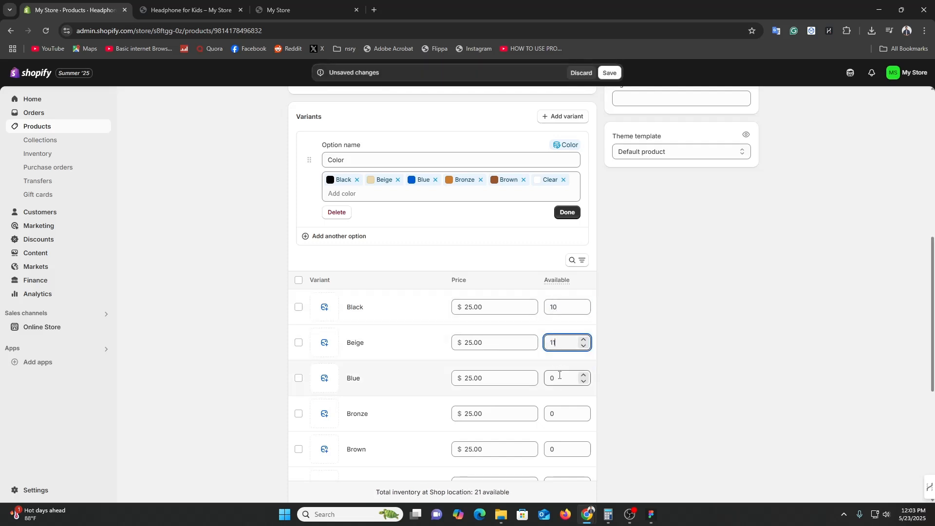
click(564, 378)
text(12)
Step: Set the available quantity to 12 for Bronze and 10 for Brown, and save the product
click(562, 412)
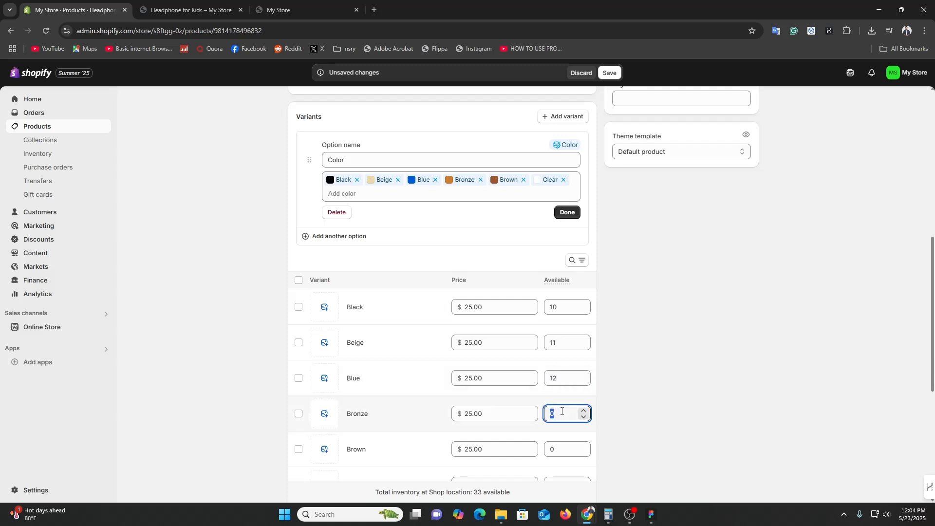
text(12)
click(563, 450)
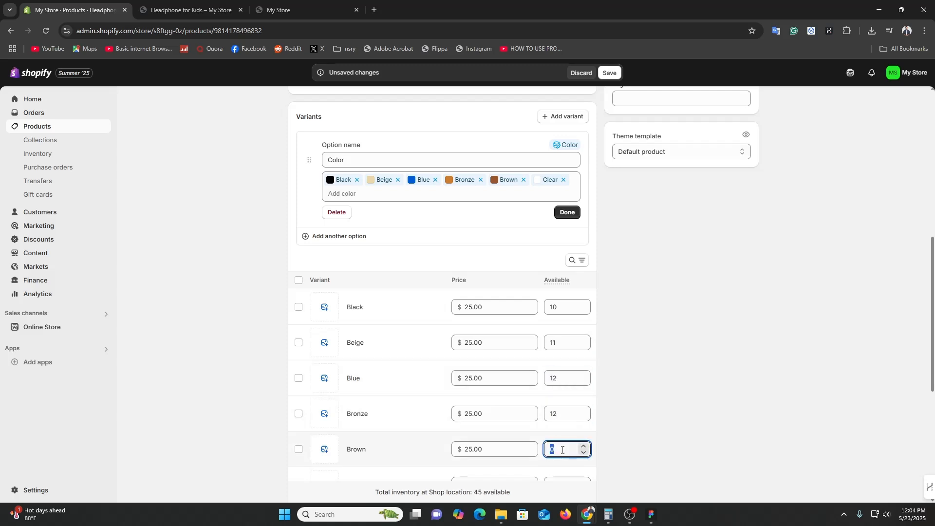
text(10)
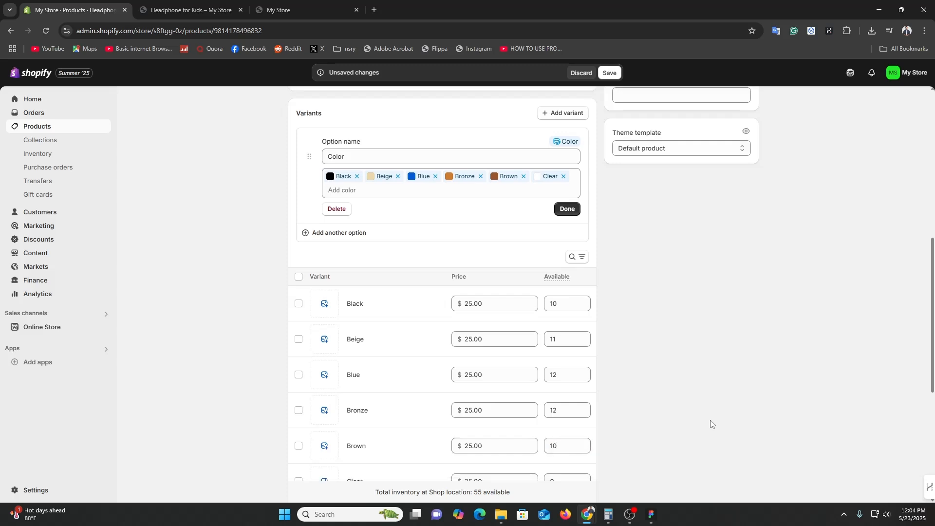
scroll(710, 424, down, 4)
click(560, 290)
click(659, 293)
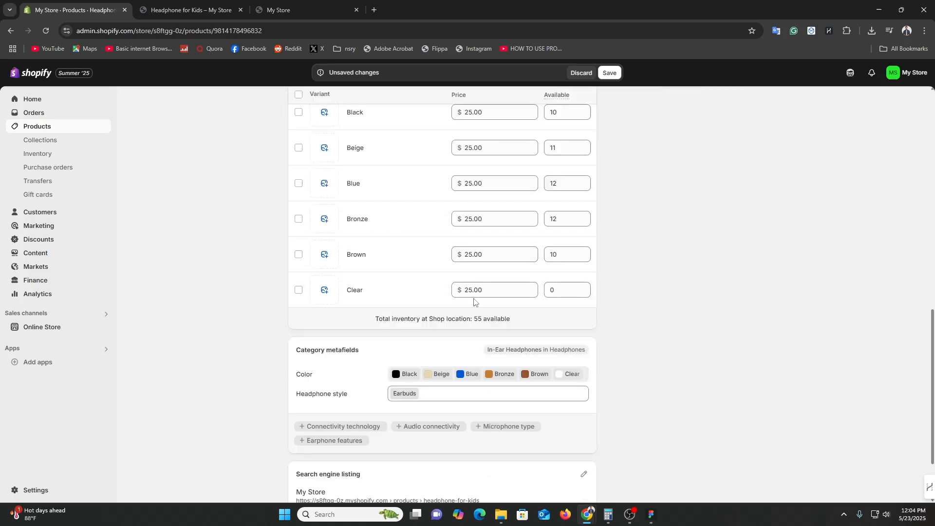
click(610, 72)
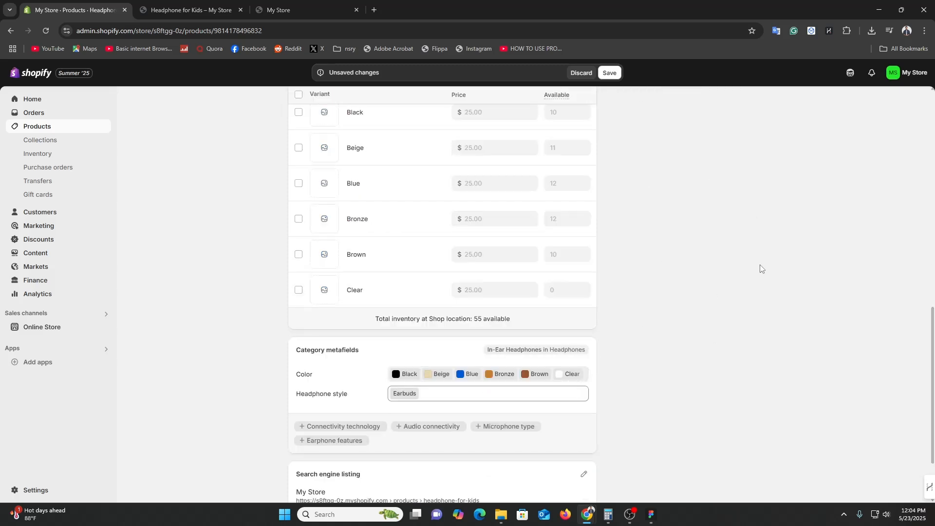
Step: Preview the updated product on the storefront and add one headphone in Black to the cart
scroll(726, 290, up, 3)
scroll(726, 296, up, 9)
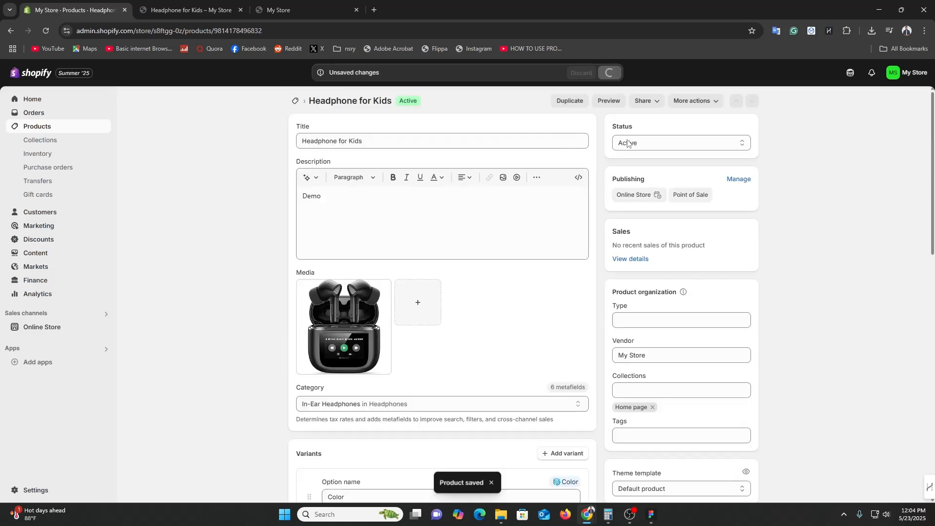
click(605, 73)
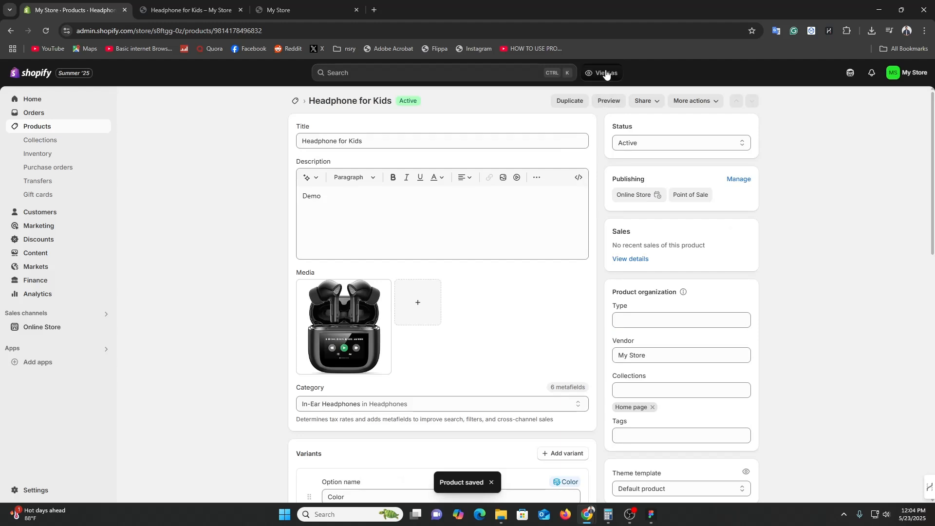
click(610, 101)
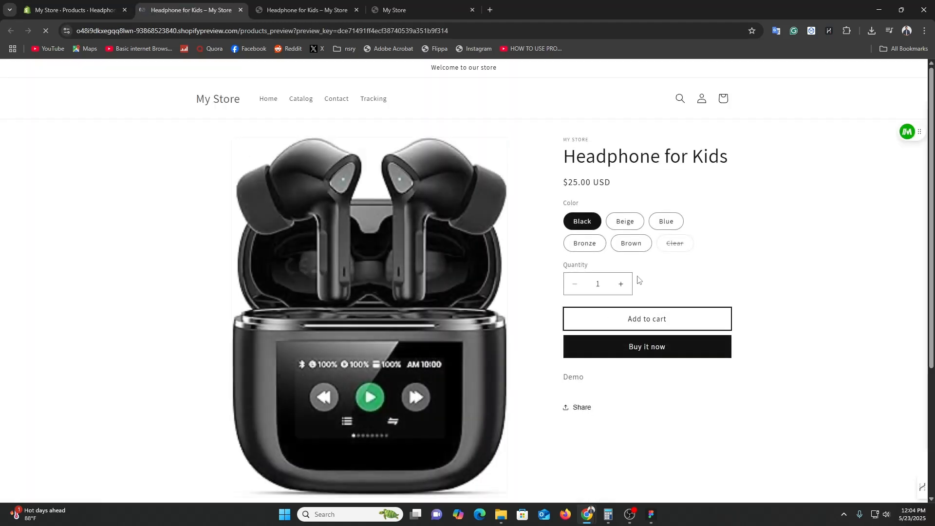
click(622, 227)
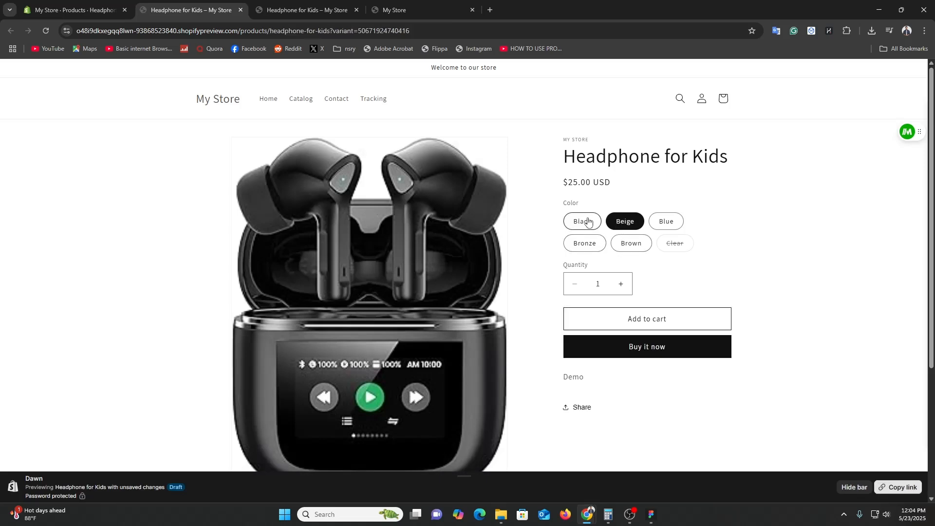
click(718, 317)
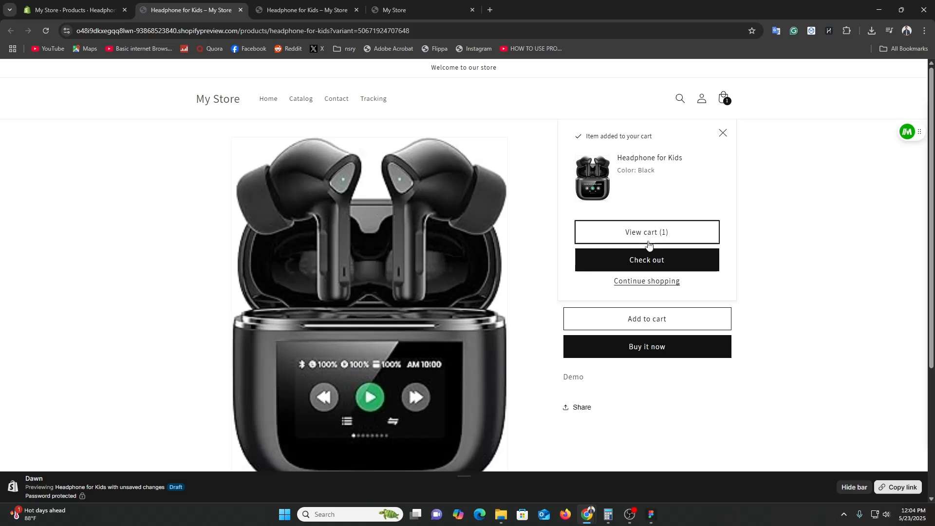
click(793, 267)
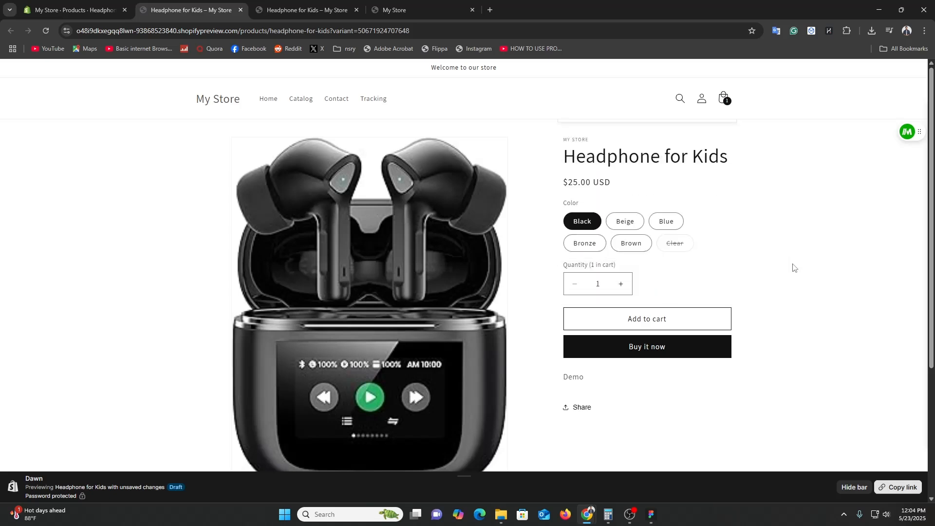
scroll(784, 283, down, 3)
scroll(783, 306, up, 2)
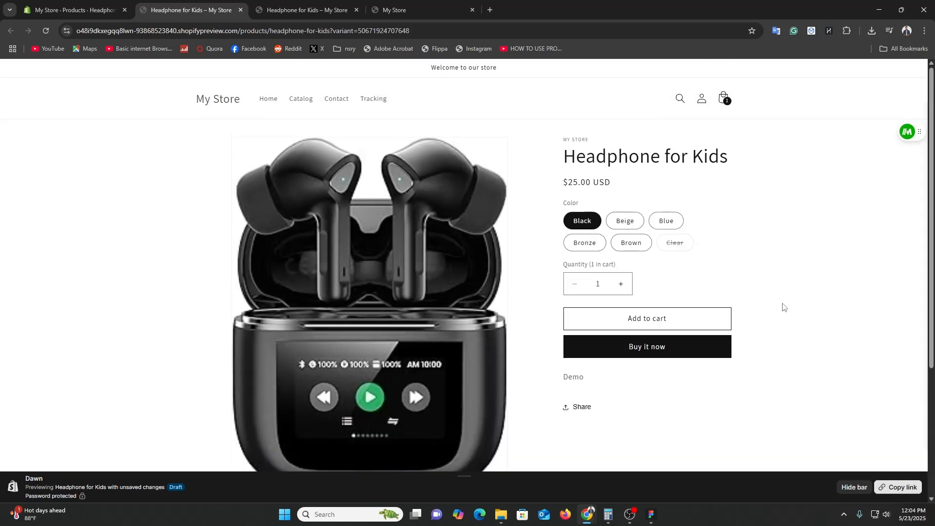